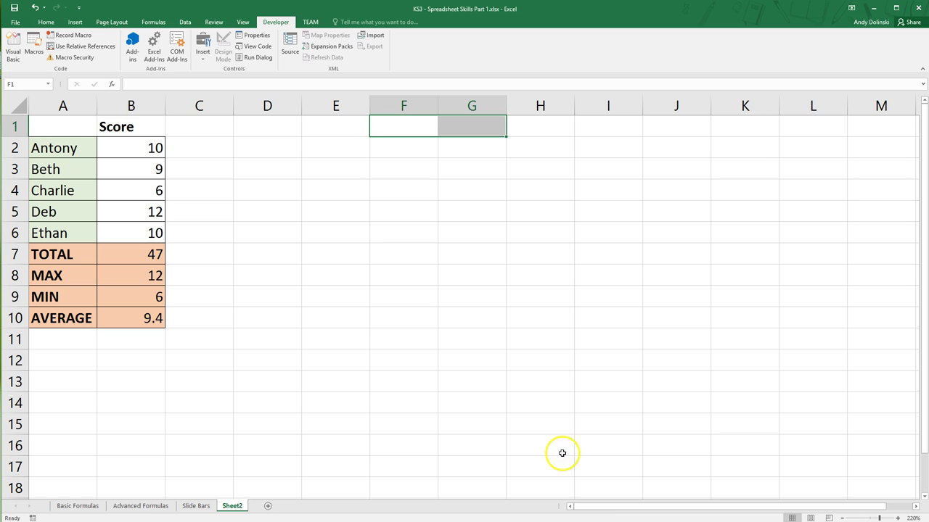
Step: Apply All Borders to the empty grade cells C2:C6 beside the scores
drag(192, 148, 183, 236)
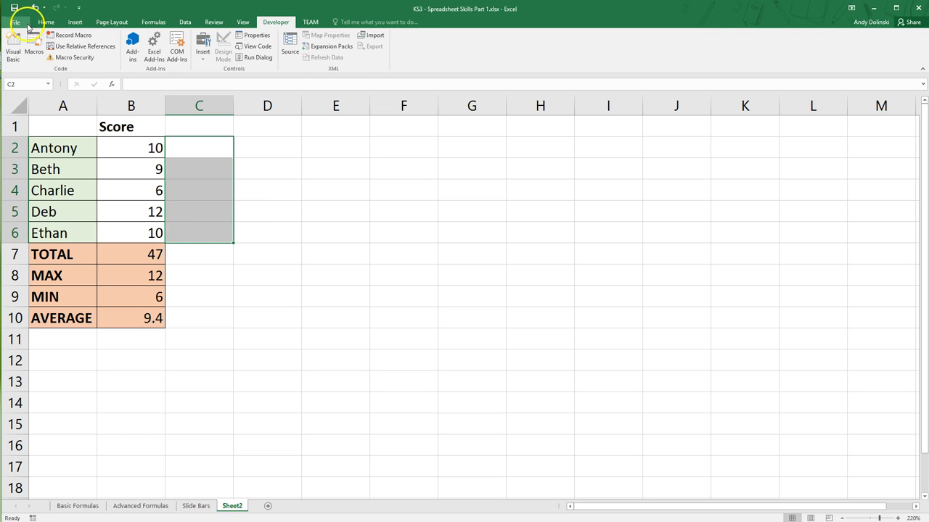
click(46, 22)
click(139, 57)
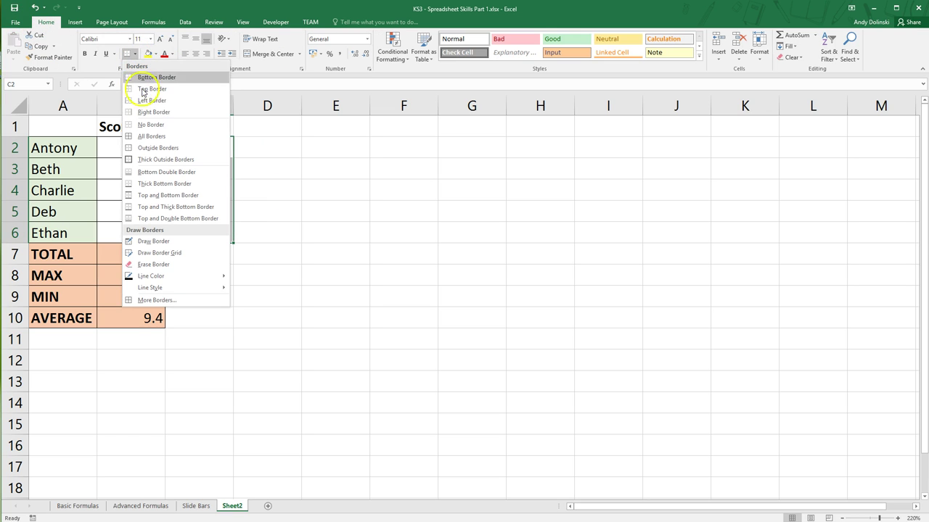
click(150, 133)
click(421, 149)
click(408, 131)
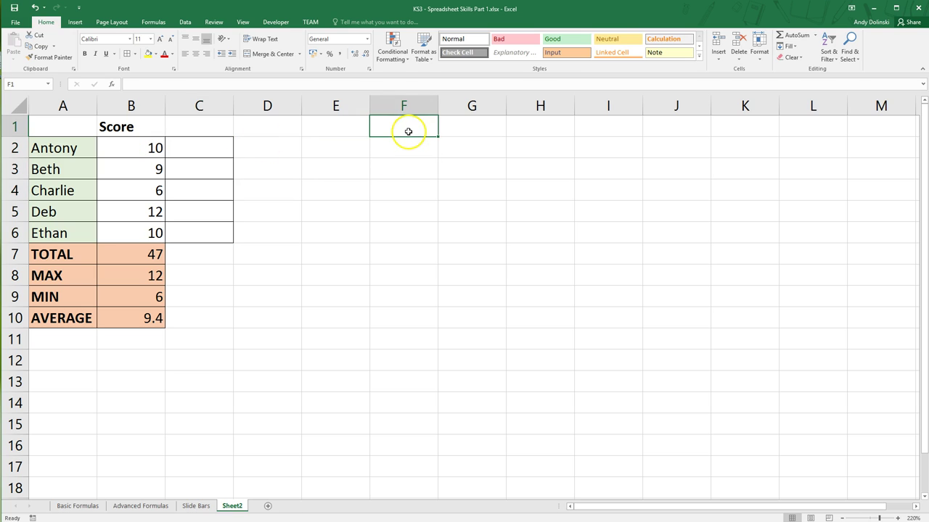
Step: Enter the headings Score in F1 and Grade in G1
text(Score)
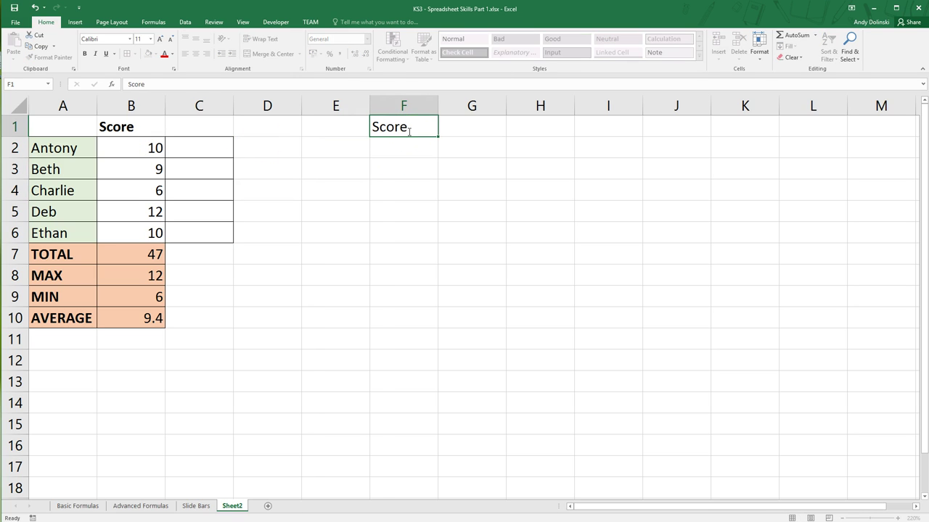
key(Tab)
text(G)
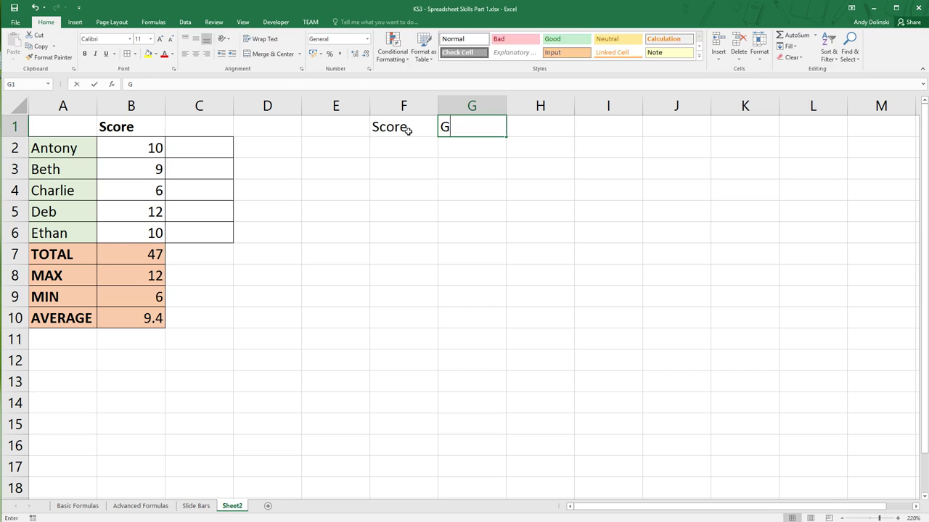
text(rade)
key(Return)
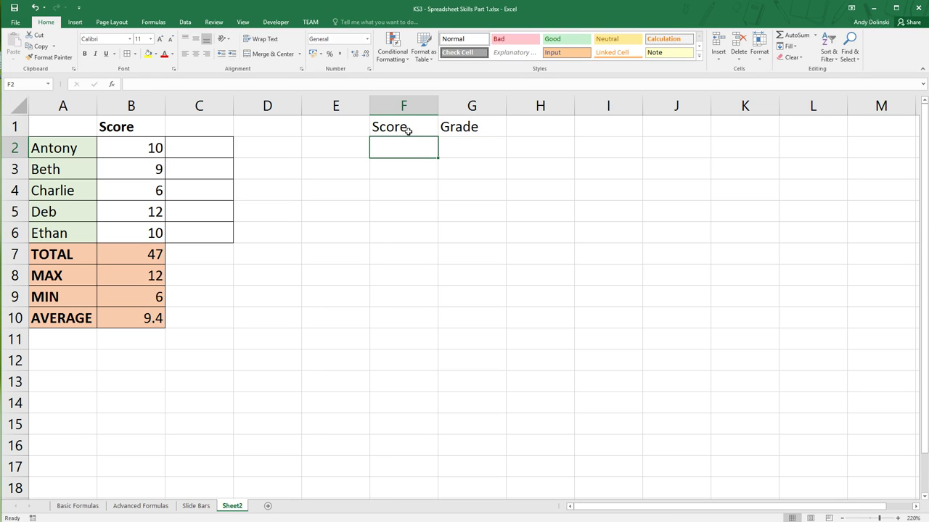
Step: Enter the scores 0, 5, 7, 9 and 12 in F2:F6
click(415, 153)
text(0)
key(Return)
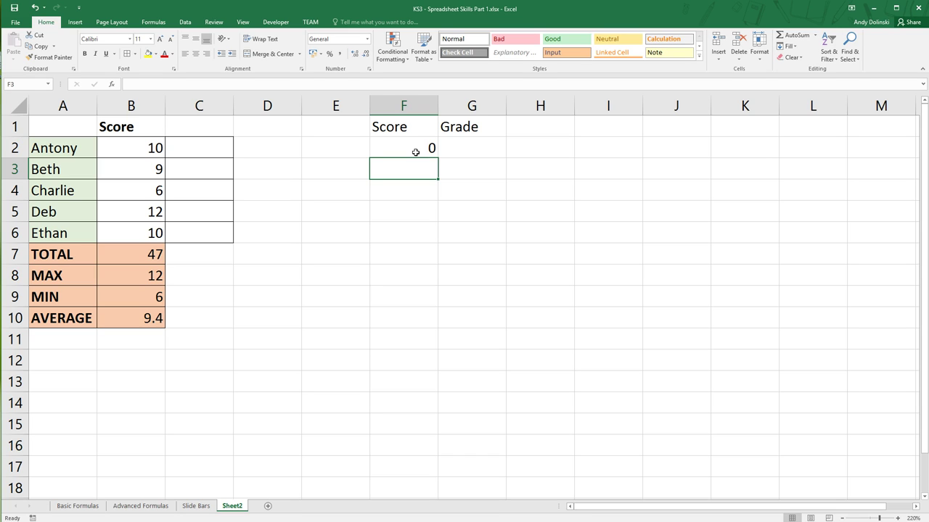
text(5)
key(Return)
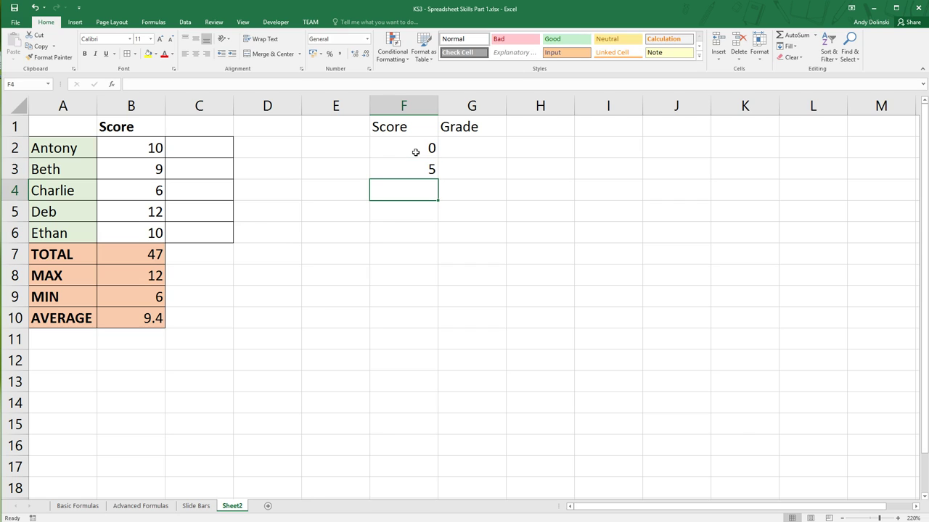
text(7)
key(Return)
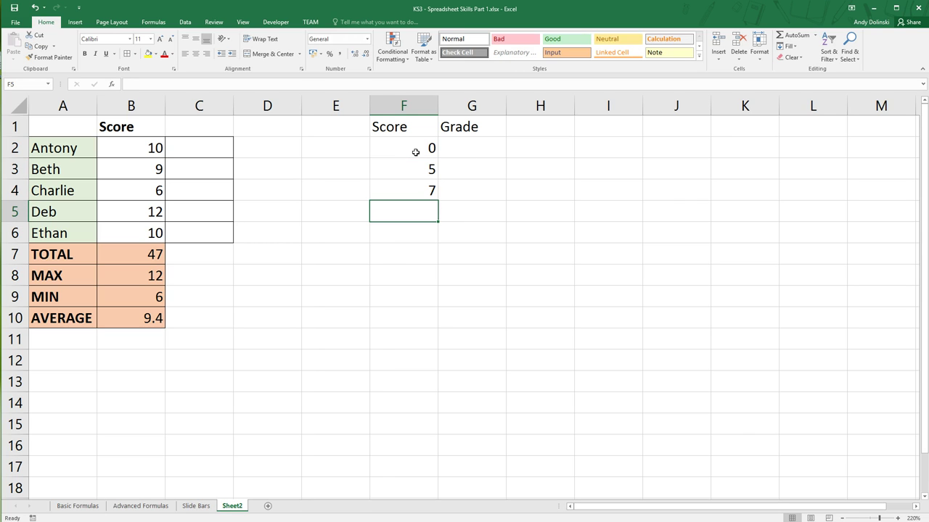
text(9)
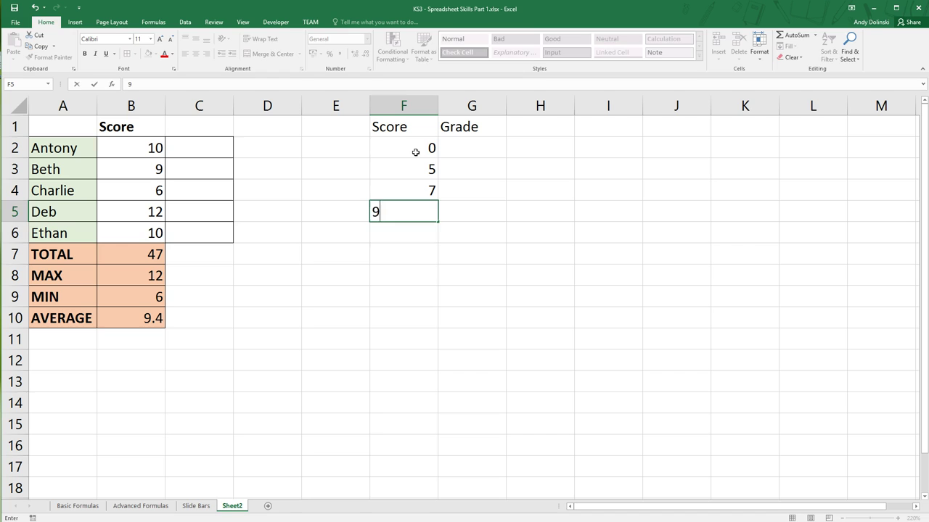
key(Return)
text(12)
key(Return)
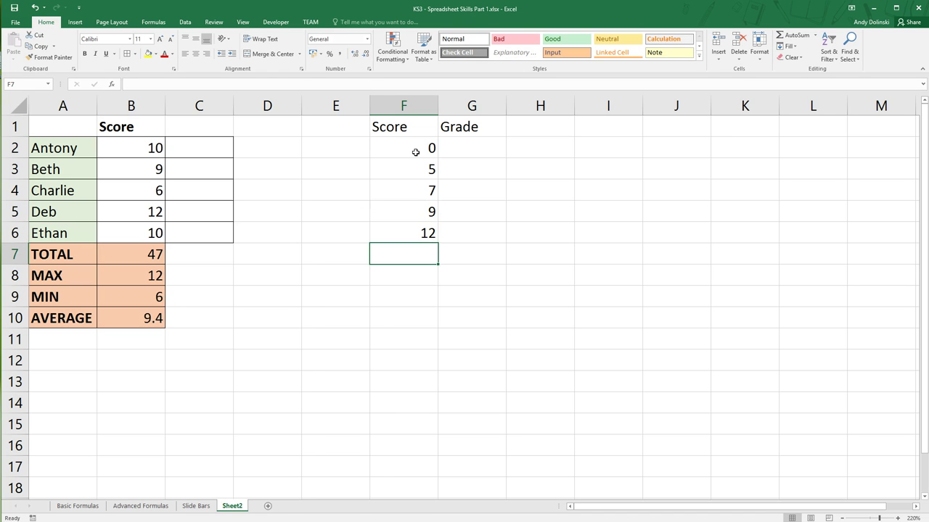
key(Right)
key(Up)
key(Up)
key(Up)
key(Up)
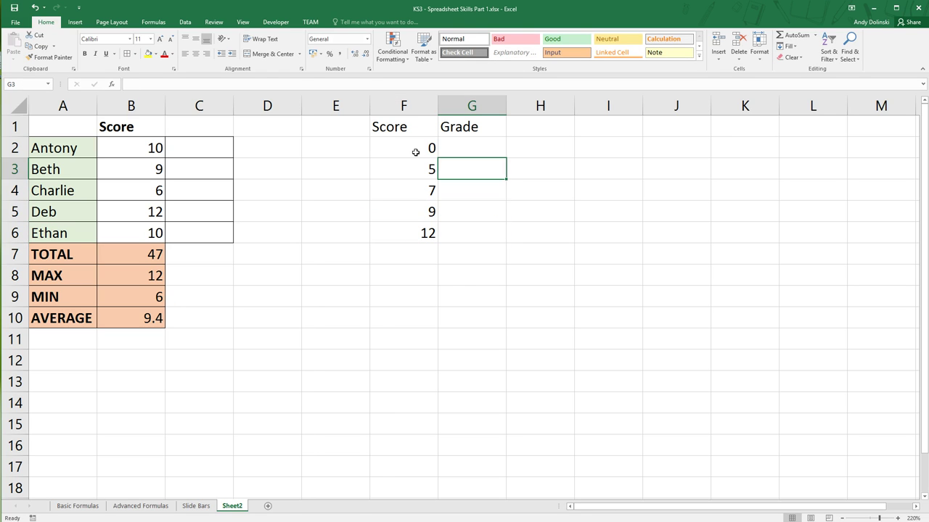
Step: Enter the grades U, C, B, A and A+ in G2:G6 beside the scores
drag(416, 151, 443, 234)
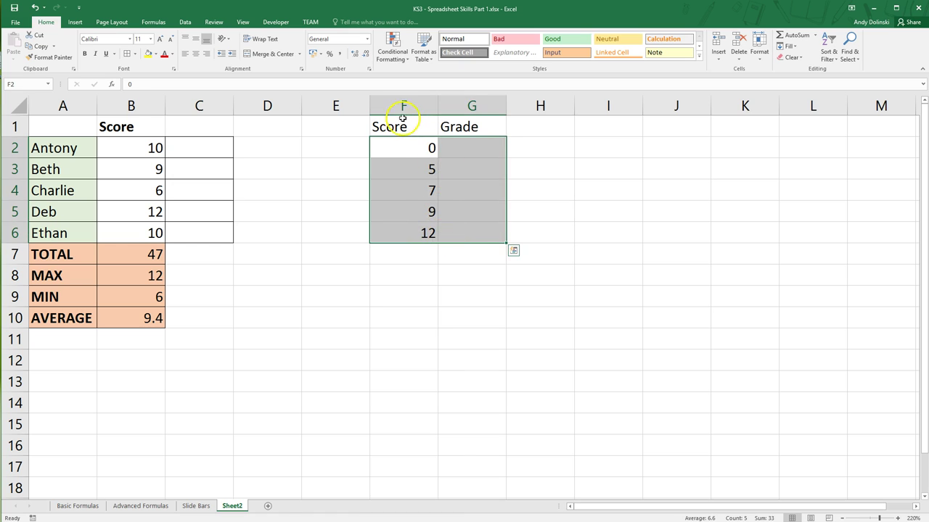
drag(400, 127, 457, 228)
click(451, 143)
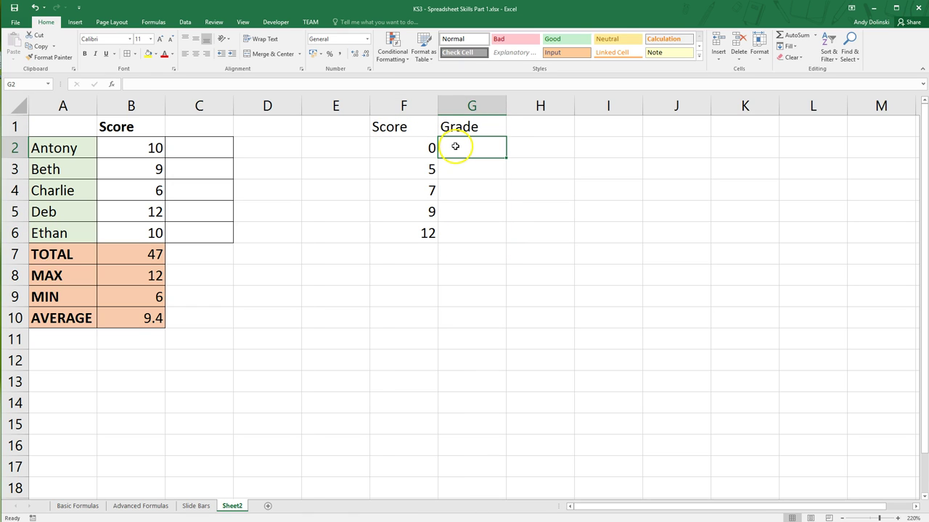
text(U)
key(Return)
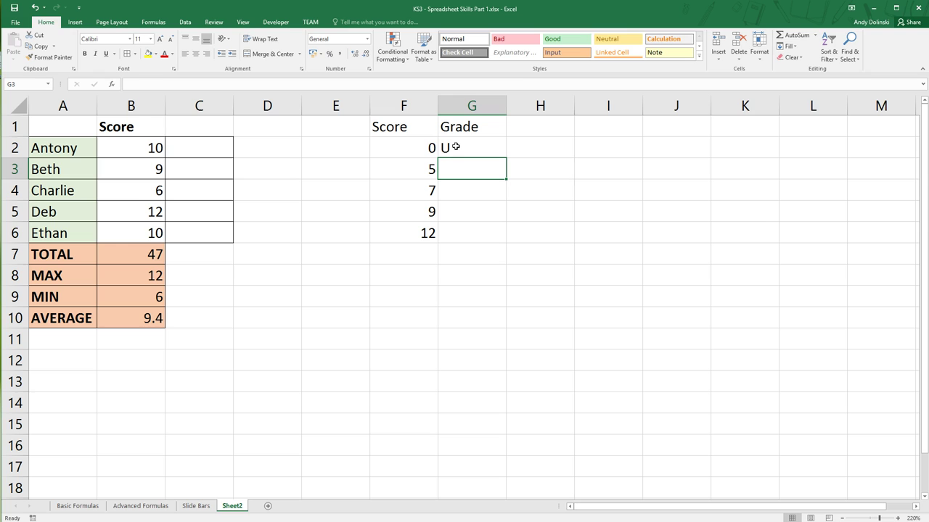
text(C)
key(Return)
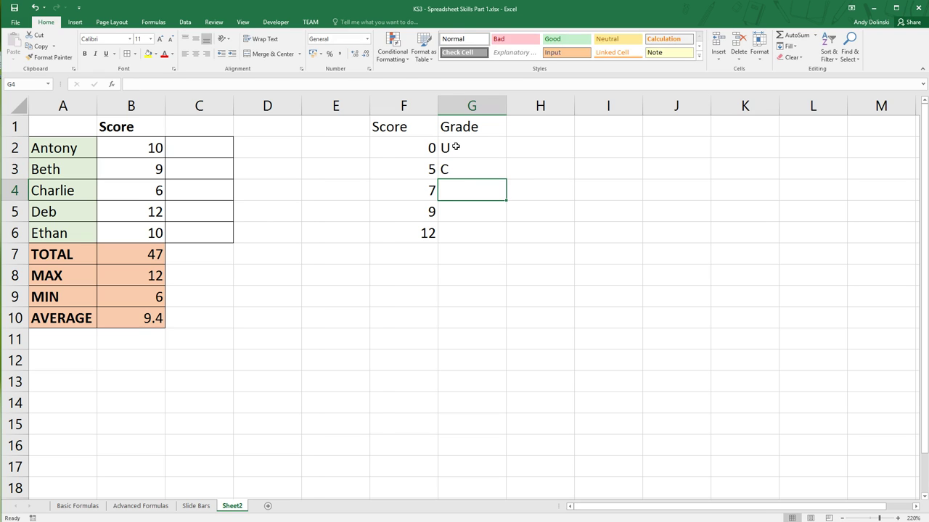
text(B)
key(Return)
text(A)
key(Return)
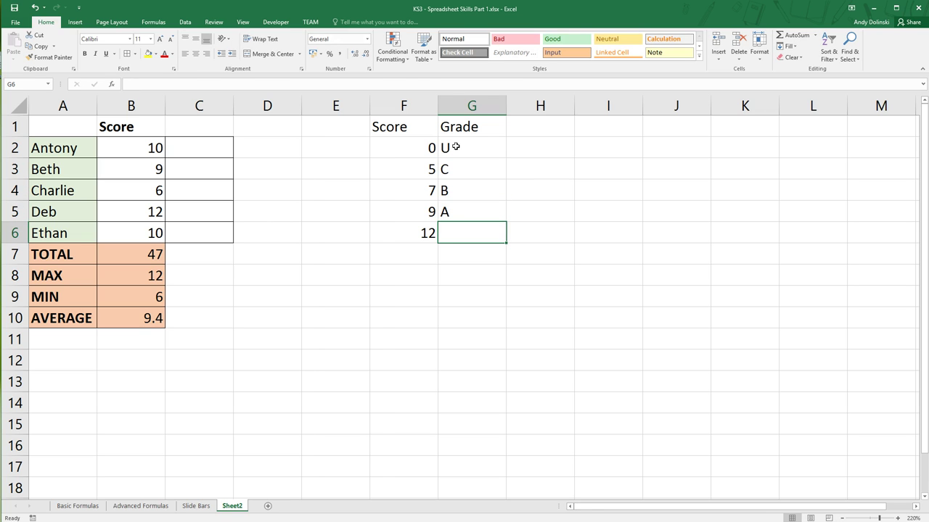
text(A+)
key(Return)
Step: Centre the F1:G6 Score/Grade table and give every cell a border
drag(426, 149, 450, 235)
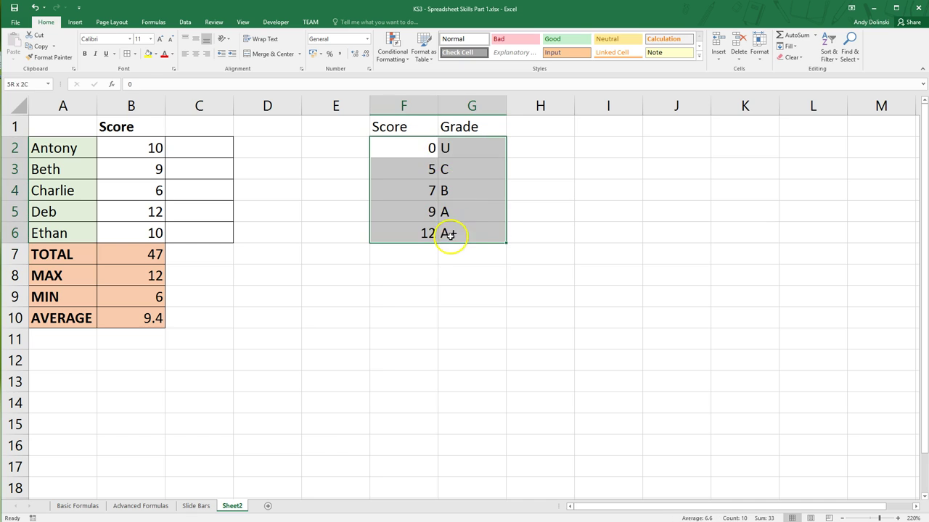
drag(408, 128, 455, 233)
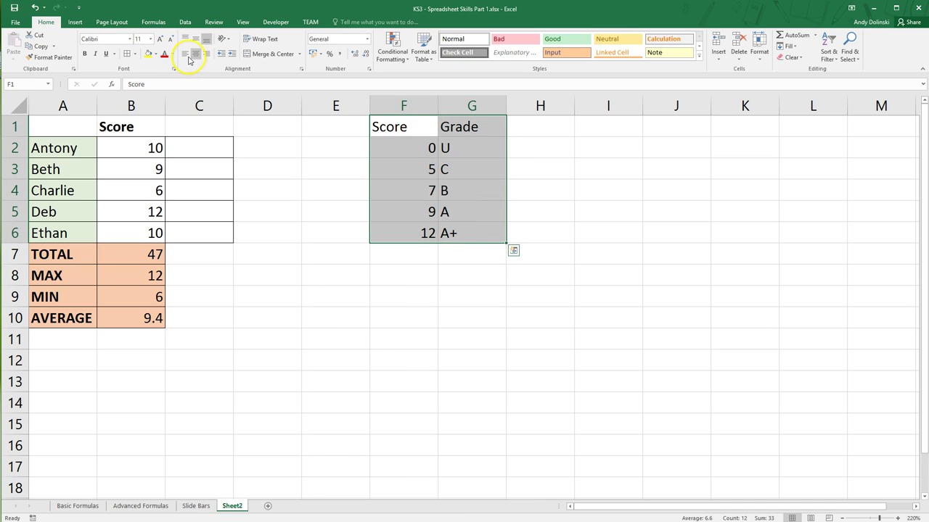
click(195, 54)
click(471, 211)
drag(460, 131, 404, 233)
click(128, 54)
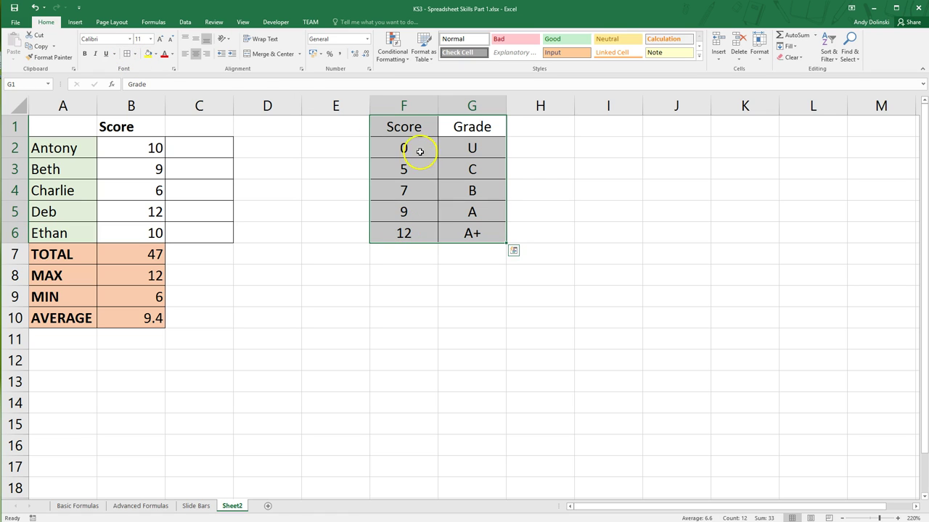
drag(404, 126, 471, 124)
Step: Bold the Score and Grade headings and type the heading Grade in C1
key(ctrl+b)
click(247, 212)
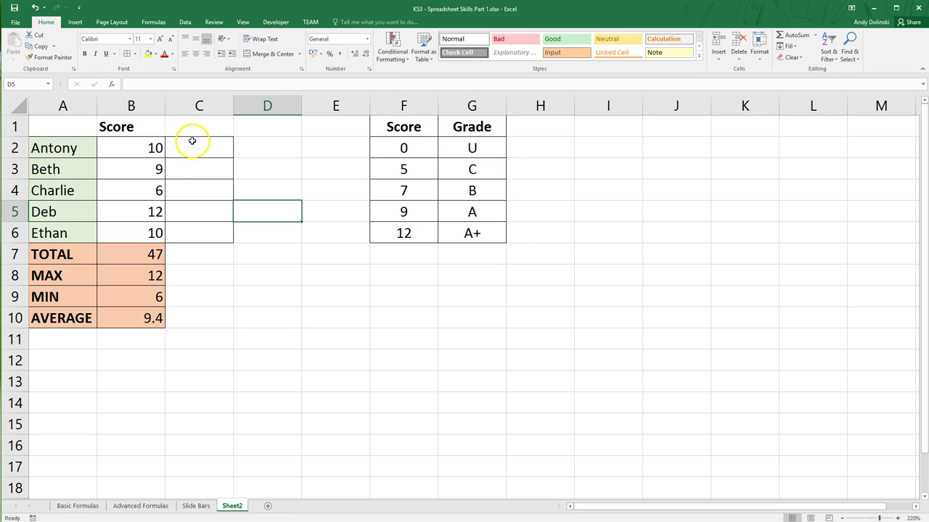
click(195, 129)
text(Grade)
key(Return)
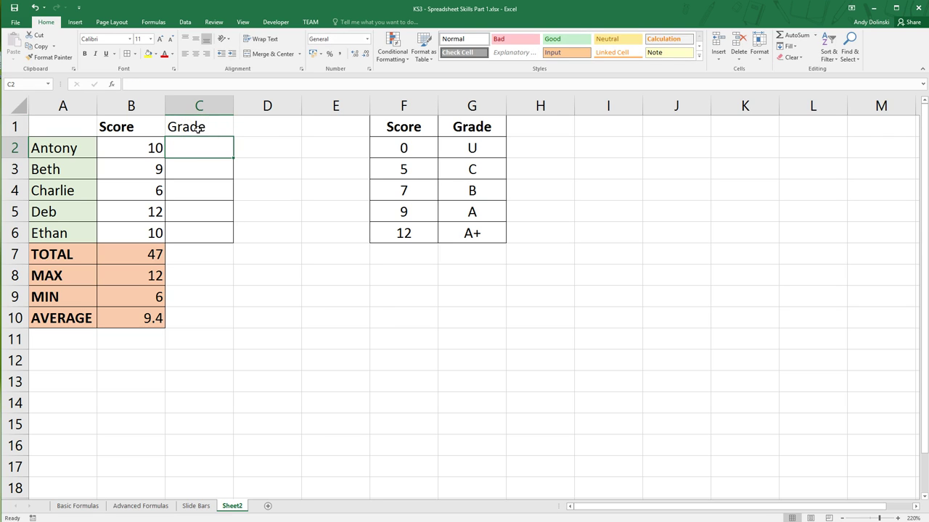
Step: Enter a trial grade A in C2 for Antony
text(a)
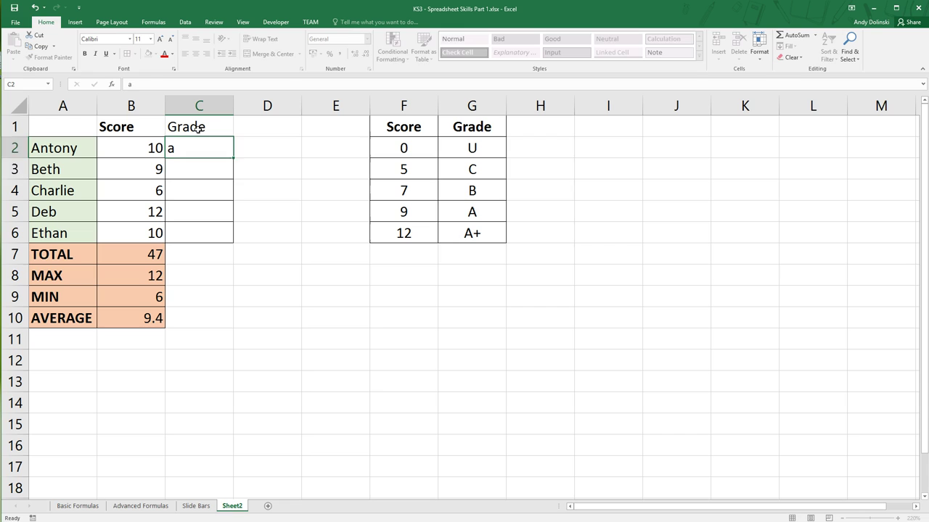
key(BackSpace)
text(A)
key(Return)
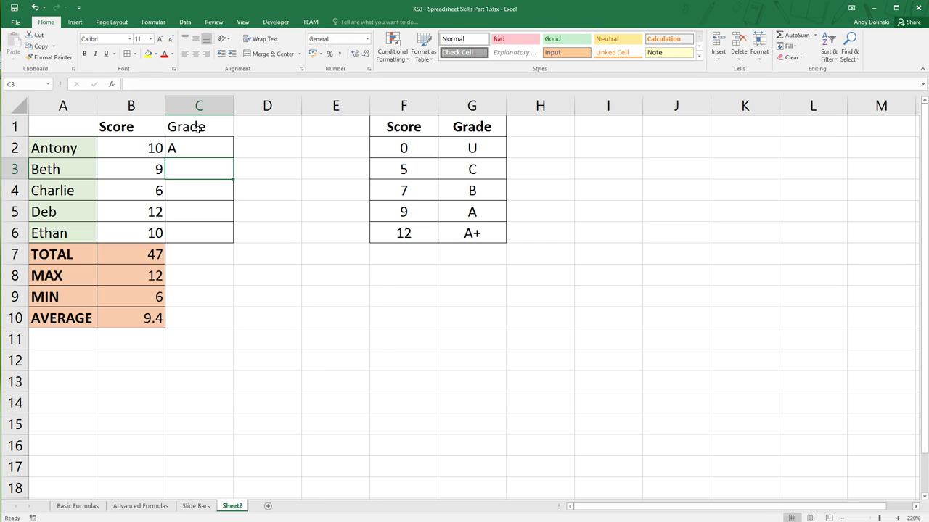
drag(198, 129, 198, 234)
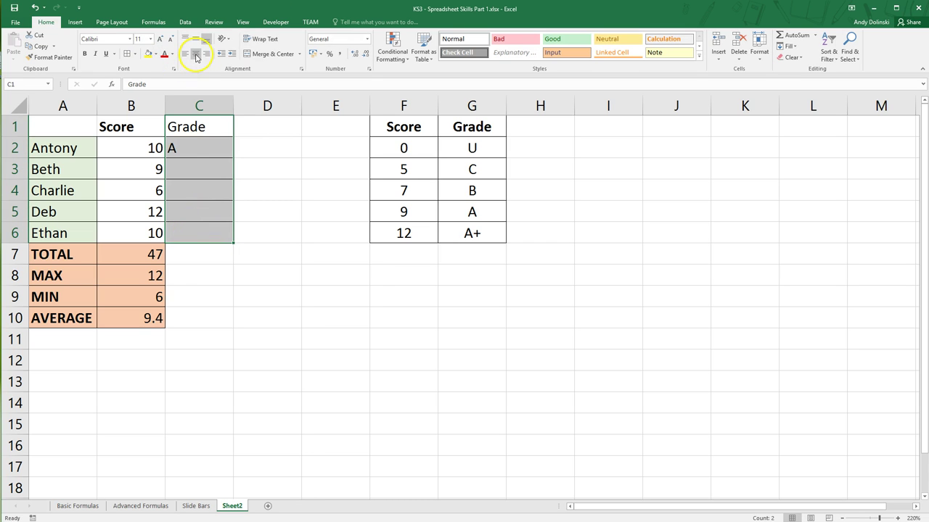
Step: Centre the Grade column C1:C6 and delete the trial grade from C2
click(195, 55)
click(200, 125)
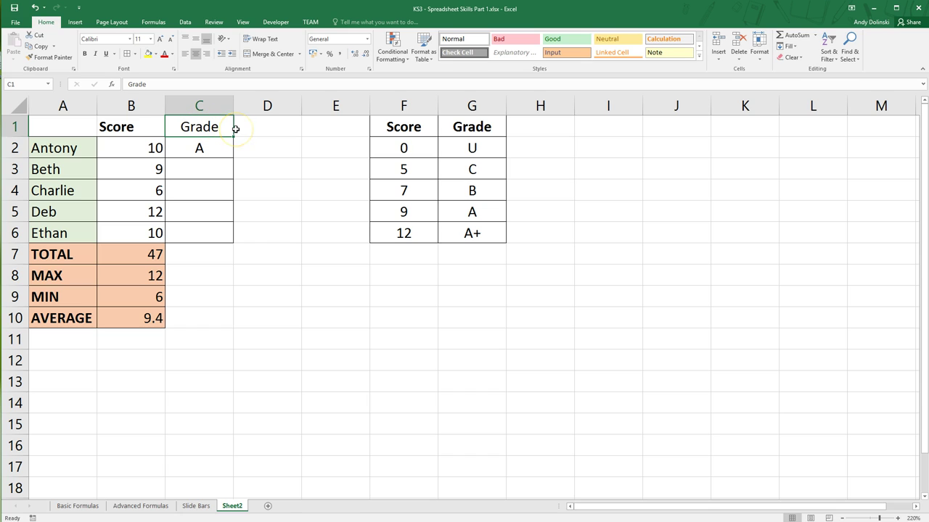
click(199, 149)
key(Delete)
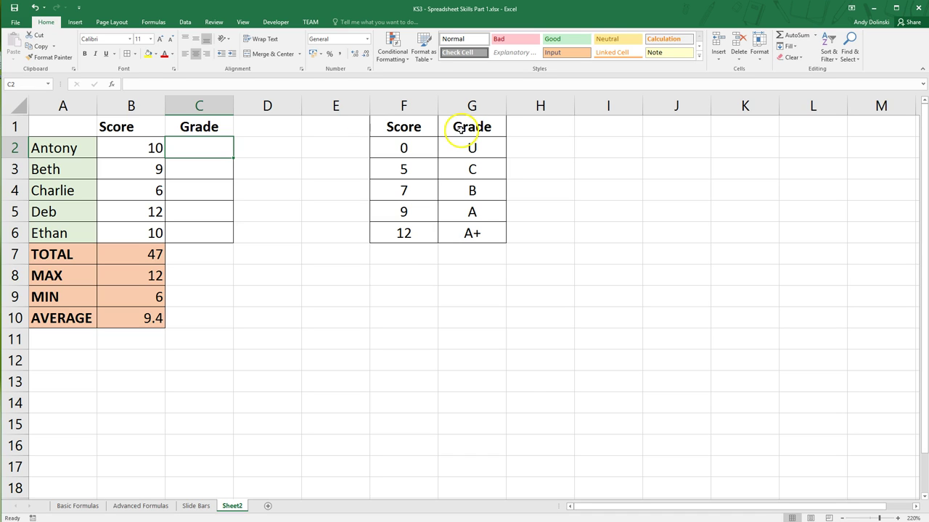
Step: Type the note VLOOKUP in J2
click(650, 148)
text(VLOOKUP)
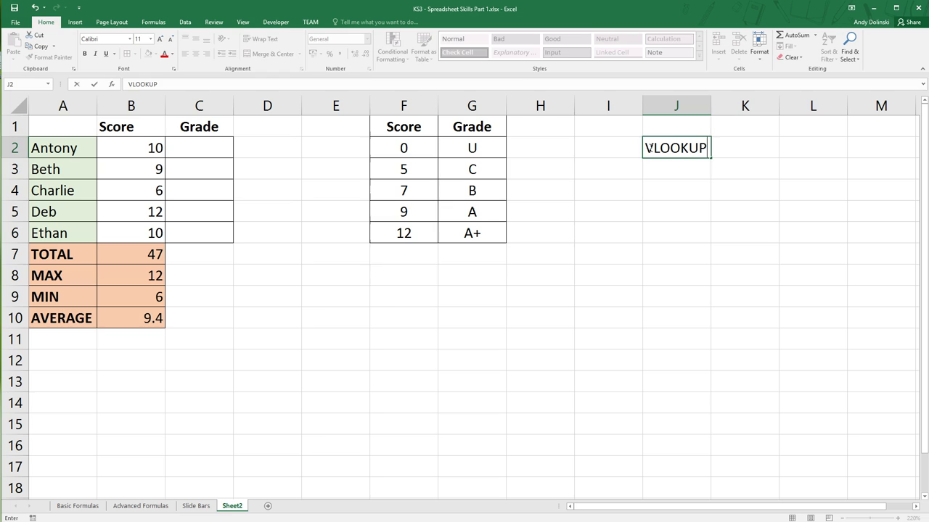
key(Return)
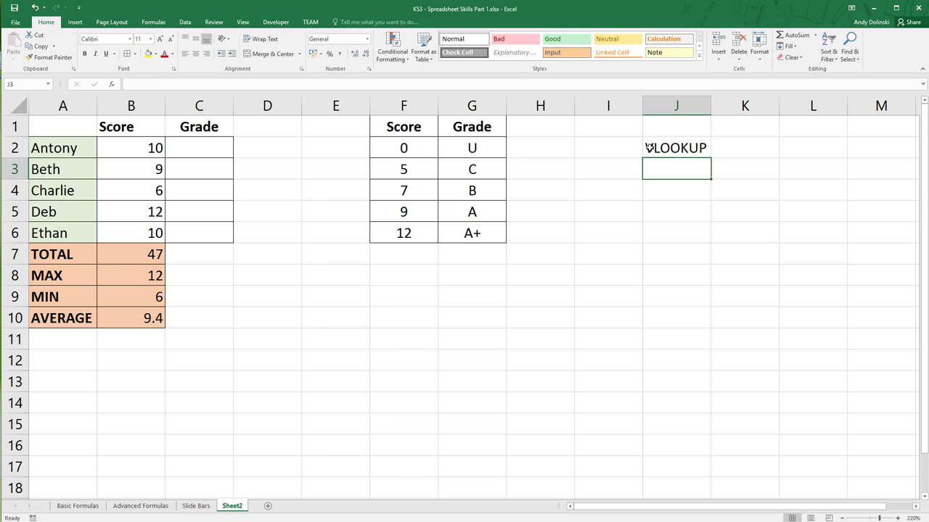
click(197, 149)
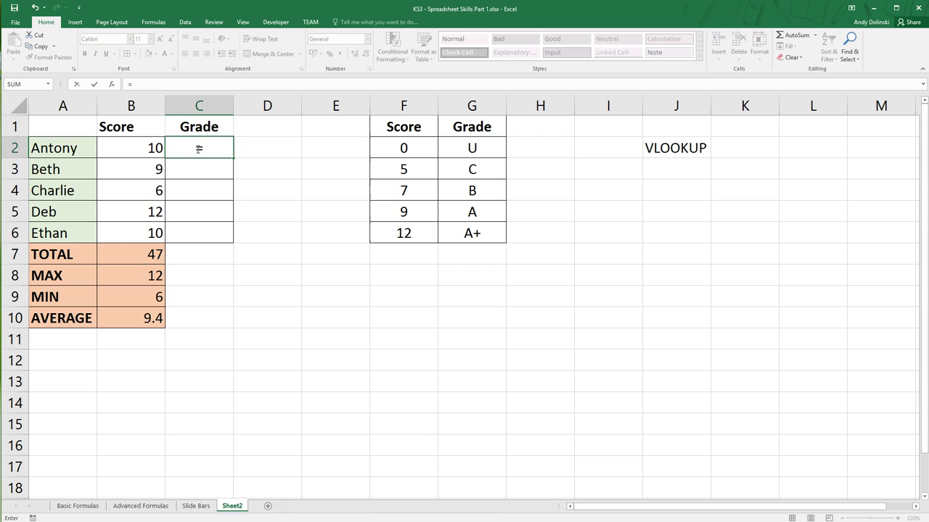
Step: Begin C2's formula as =vlookup(B2,F2:G6, referencing the B2 score and the table
text(=vlooku)
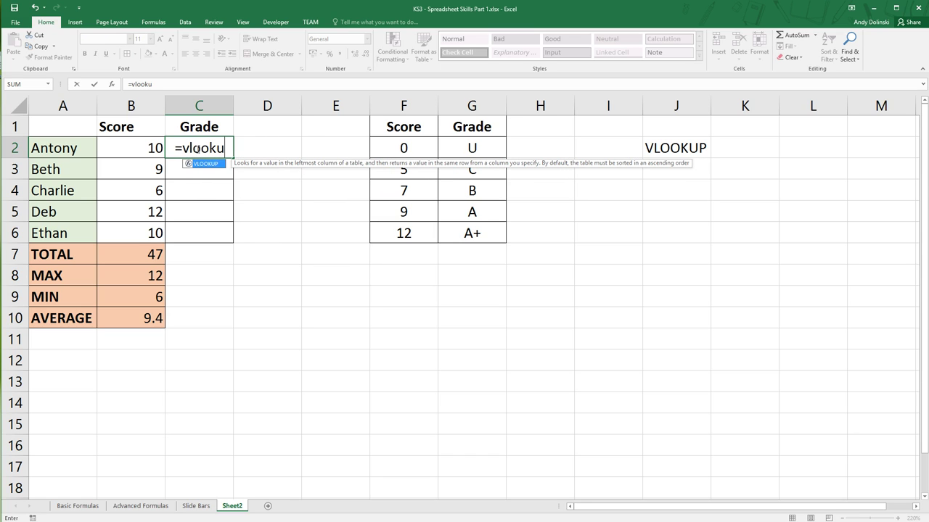
text(p()
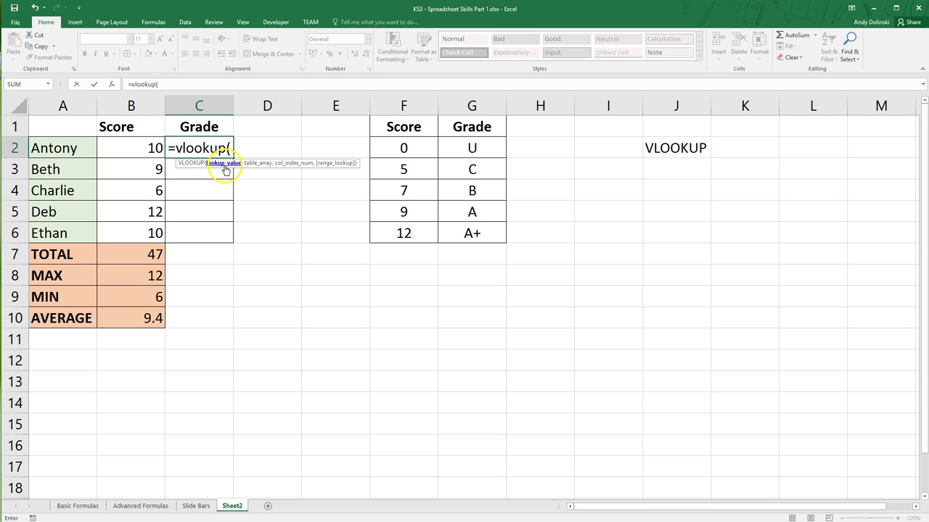
click(135, 149)
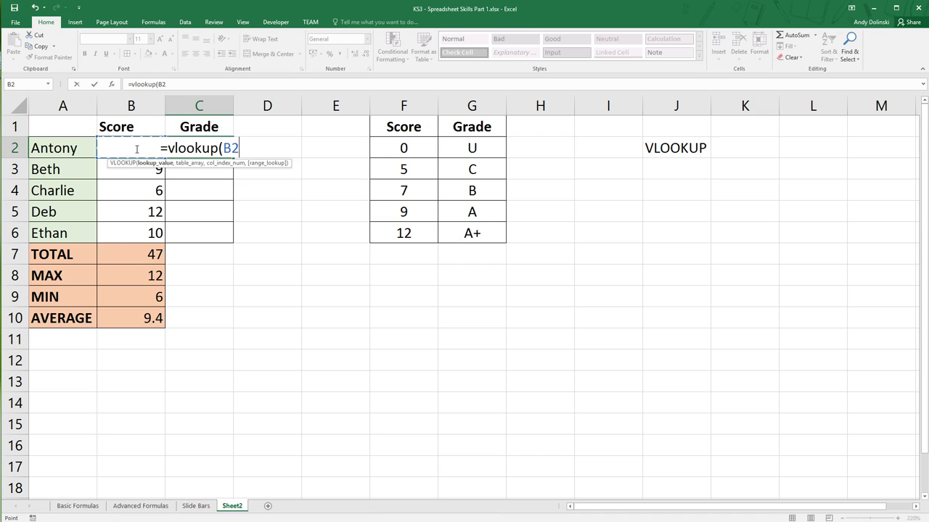
text(,)
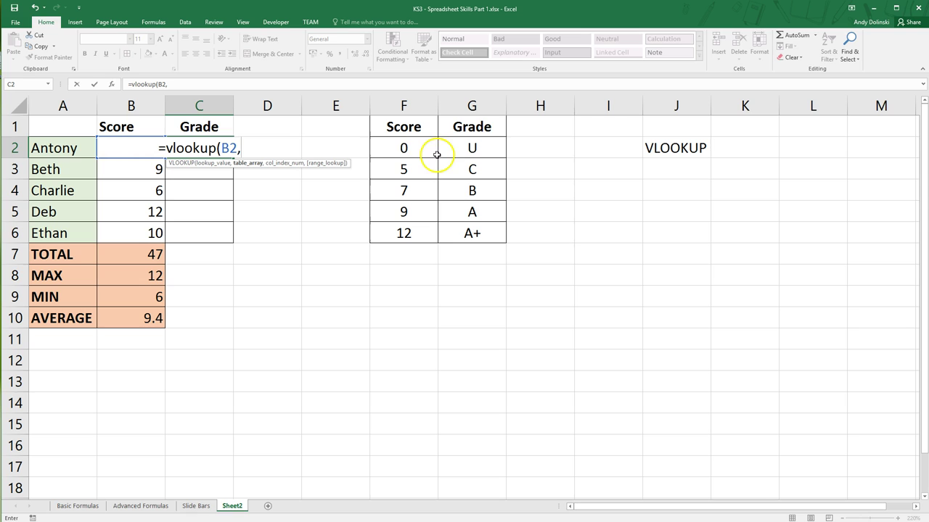
drag(403, 148, 473, 232)
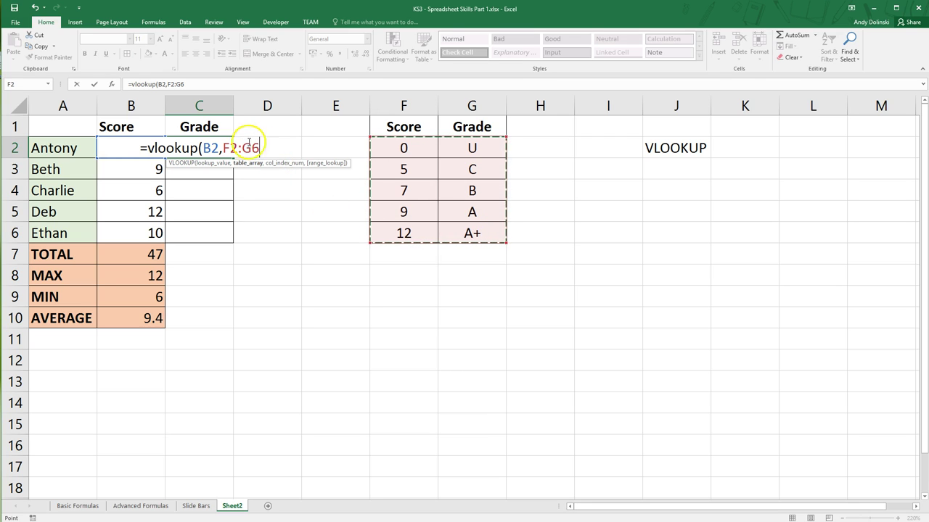
drag(260, 148, 224, 145)
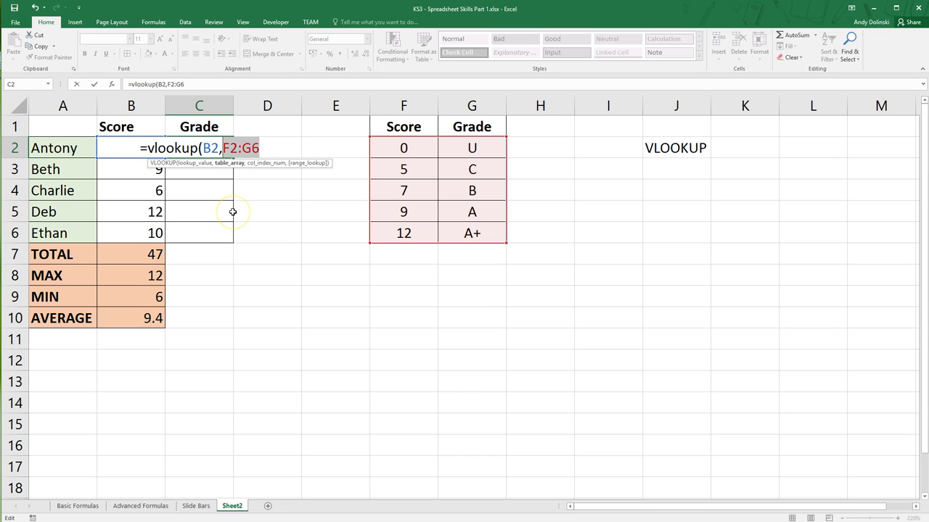
Step: Finish C2's formula as =vlookup(B2,$F$2:$G$6,2,TRUE) with absolute table and approximate match
key(F4)
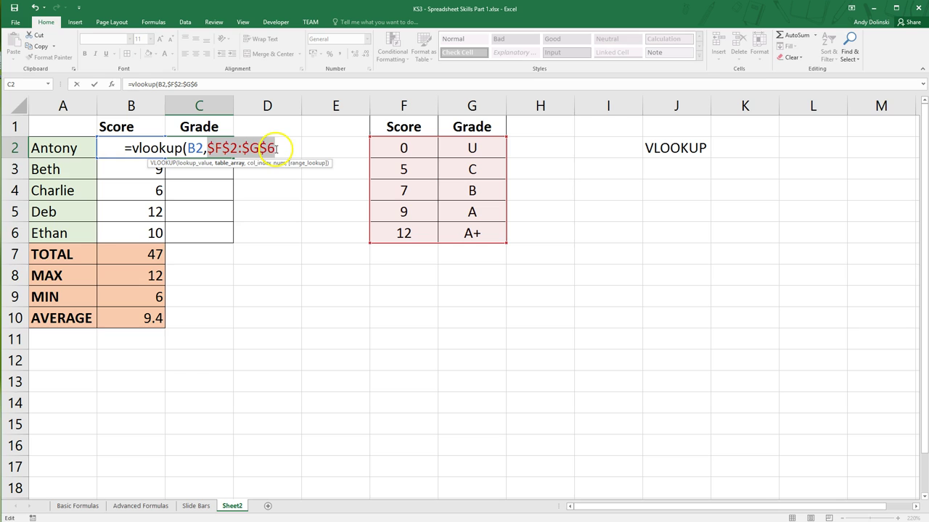
text(,)
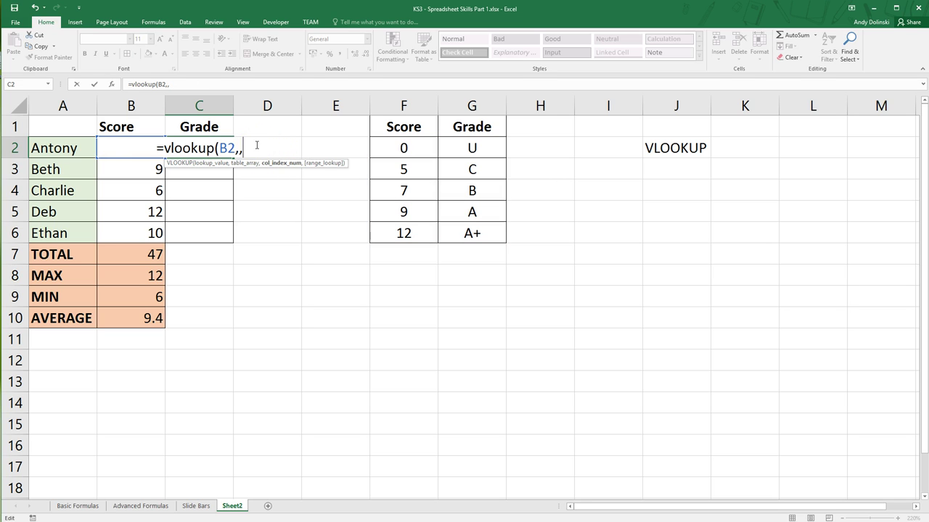
key(BackSpace)
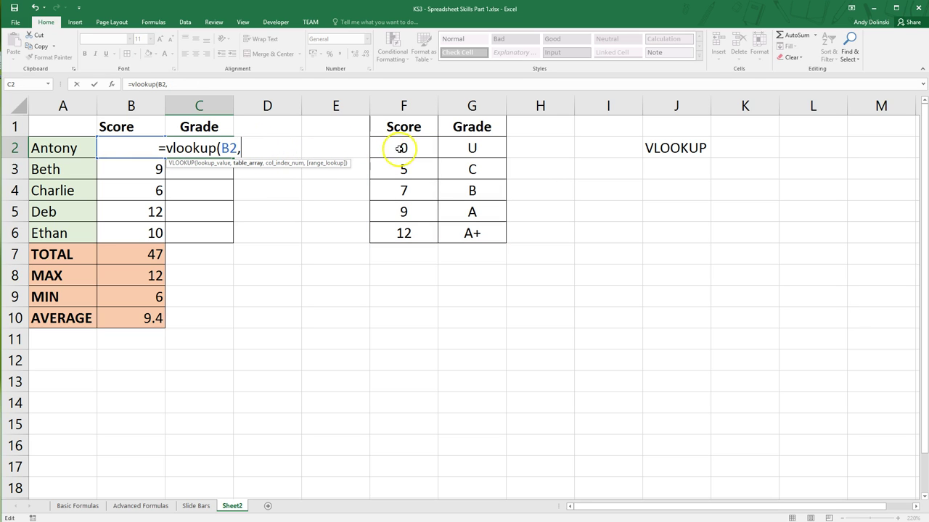
drag(400, 149, 455, 234)
key(F4)
text(,)
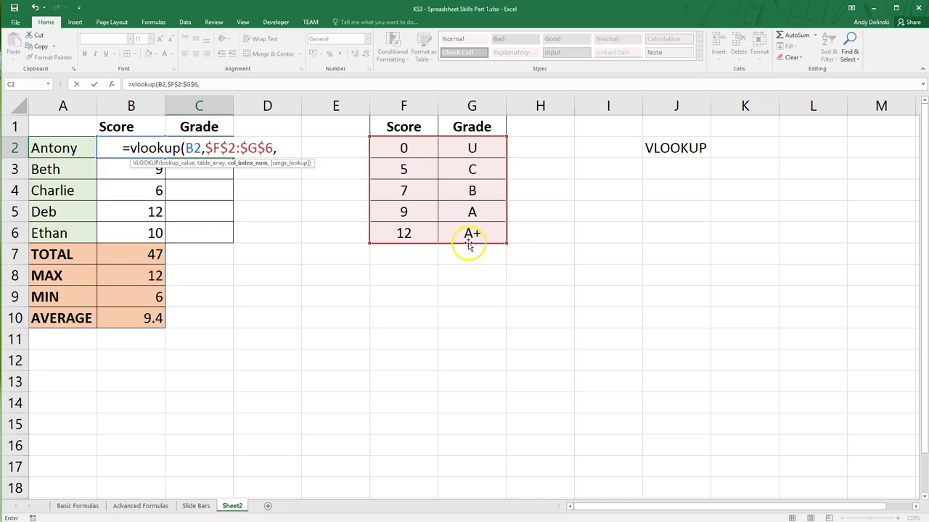
scroll(468, 218, down, 1)
scroll(465, 186, up, 1)
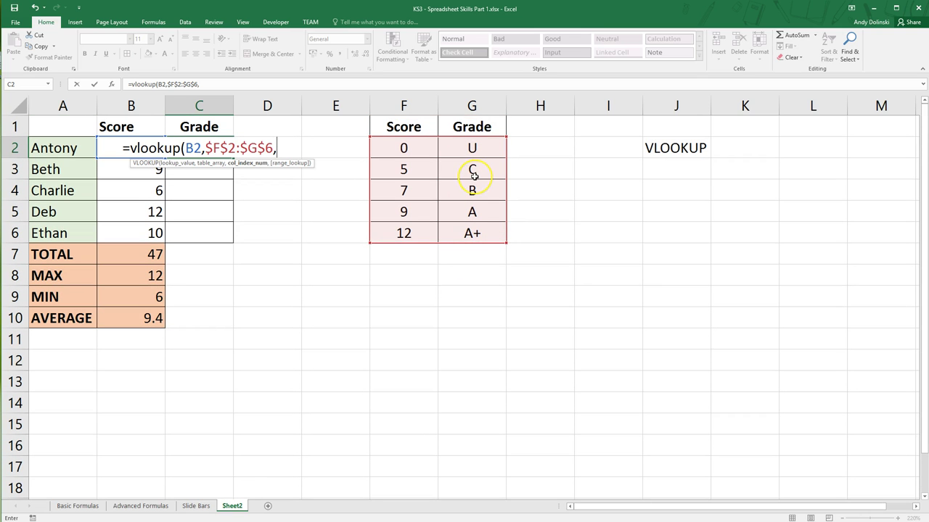
text(2,)
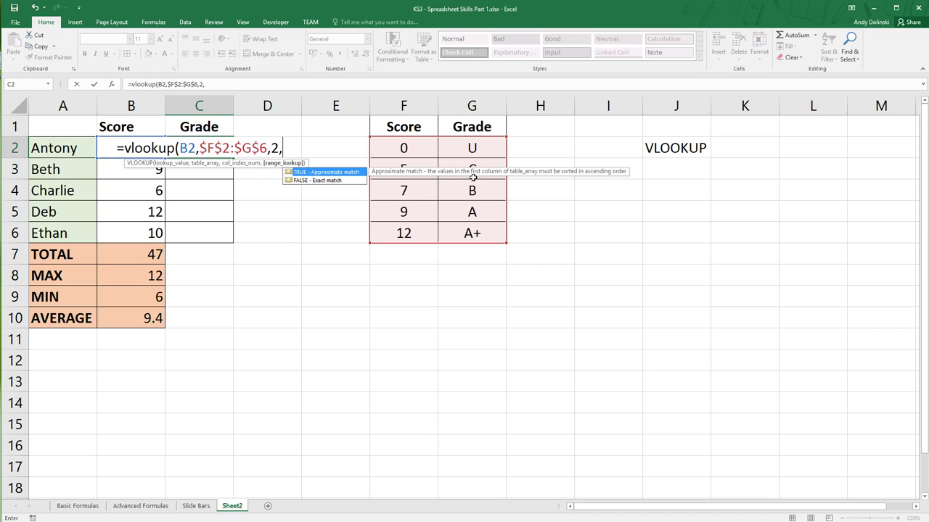
double_click(302, 174)
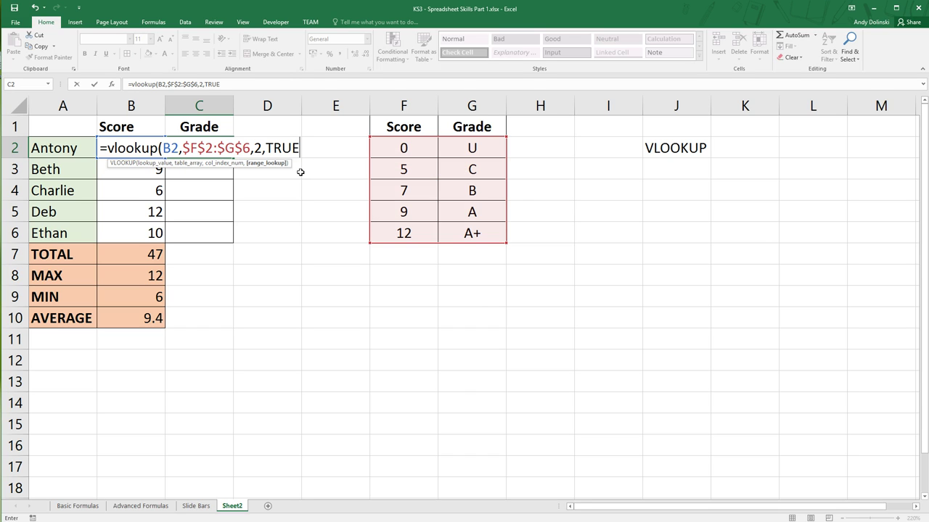
text())
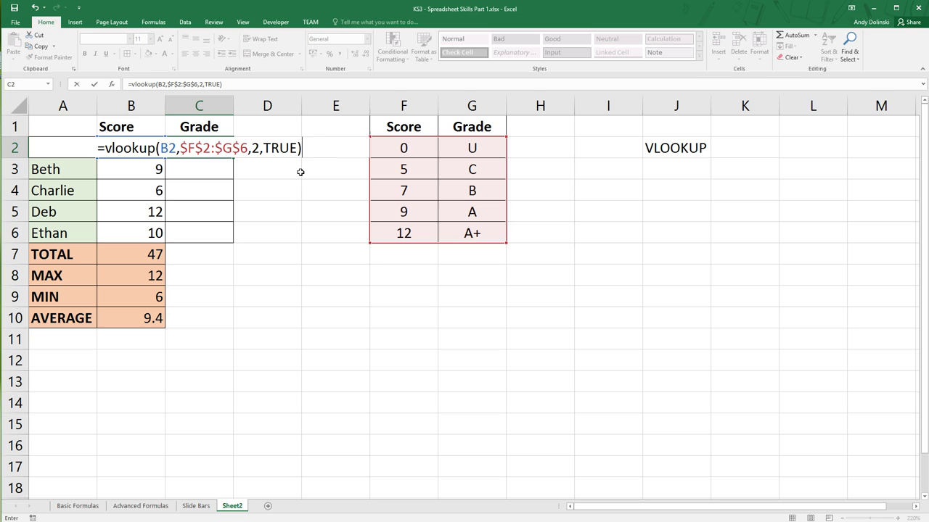
click(320, 146)
Step: Commit the C2 formula and fill it down to C6, giving grades A, A, C, A+, A
key(Return)
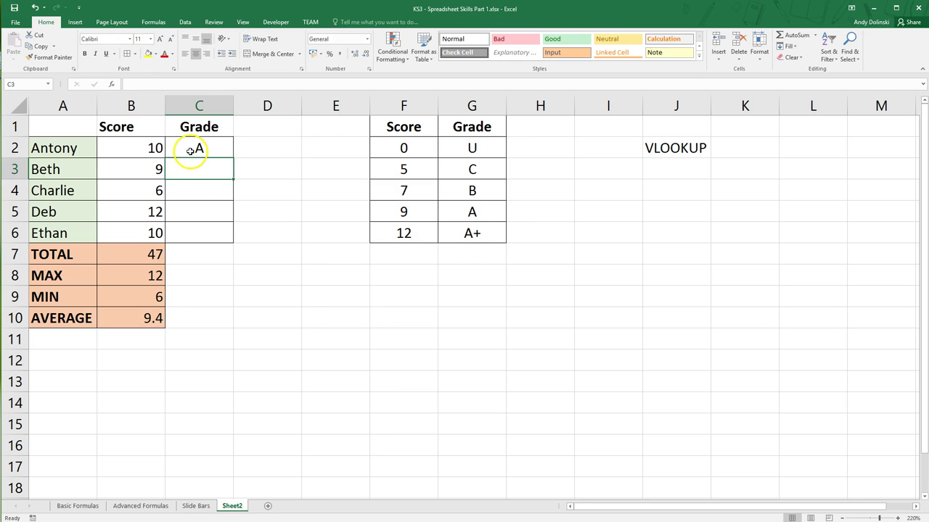
click(194, 147)
drag(233, 159, 217, 237)
click(220, 276)
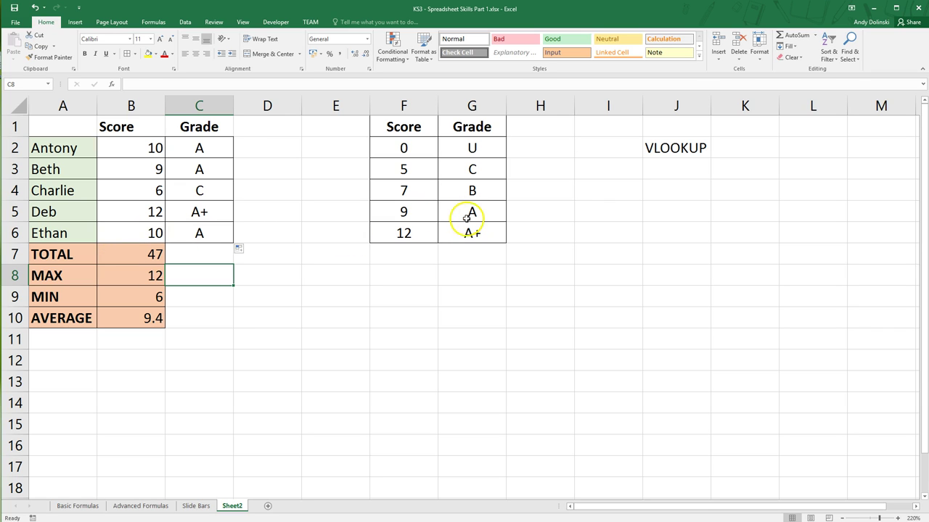
click(148, 189)
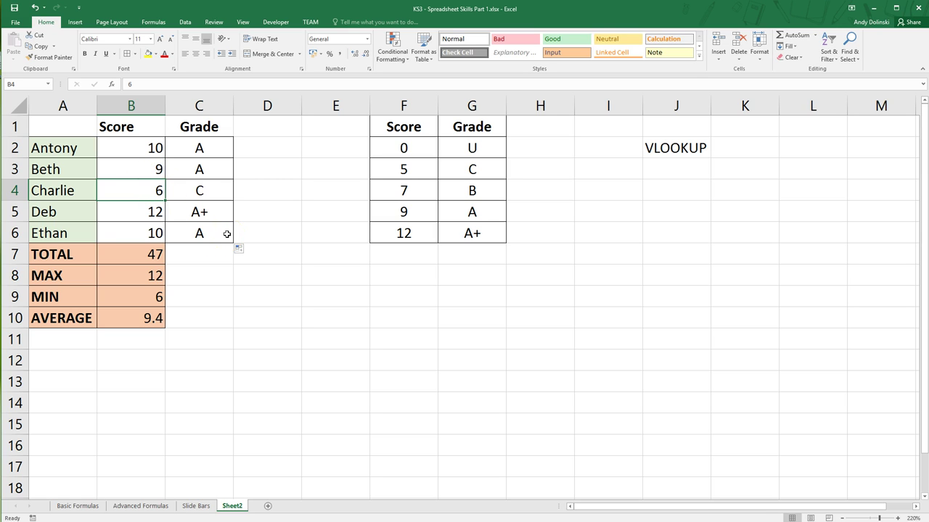
text(13)
key(Return)
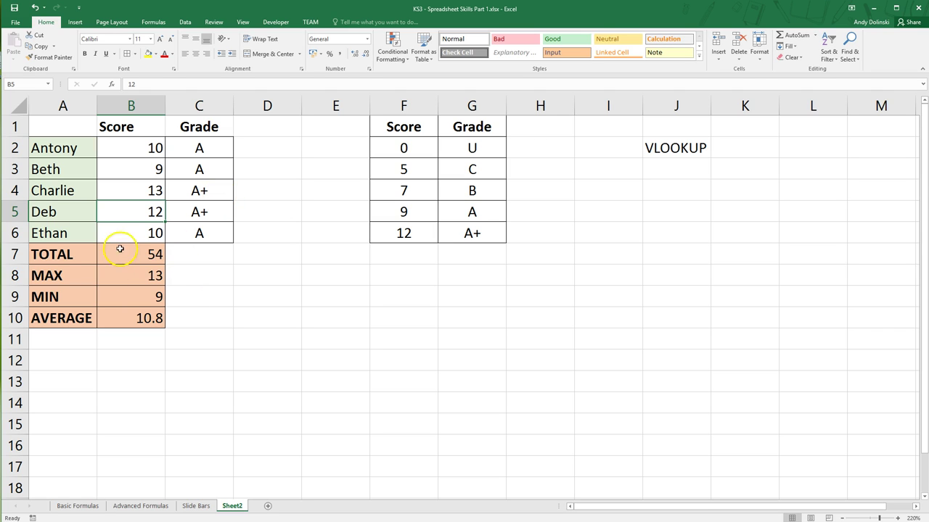
click(155, 276)
click(141, 323)
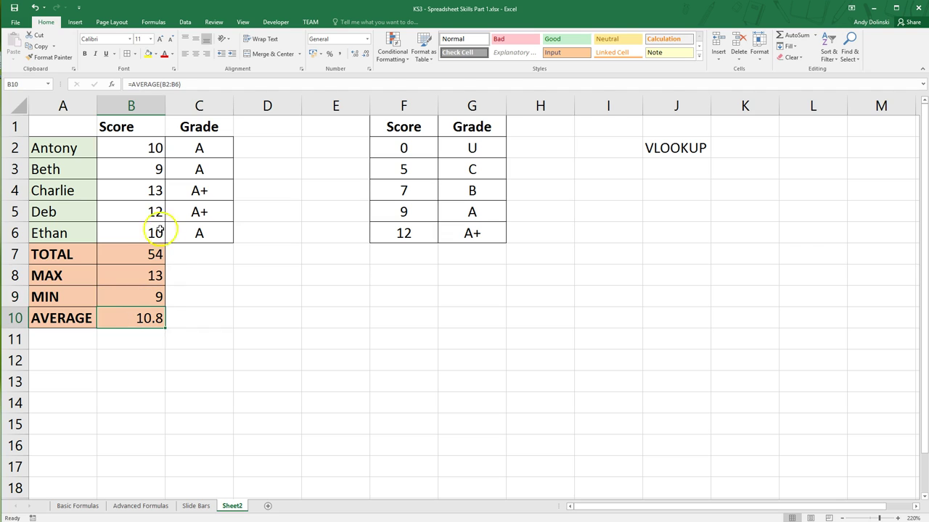
click(149, 194)
text(8)
key(Return)
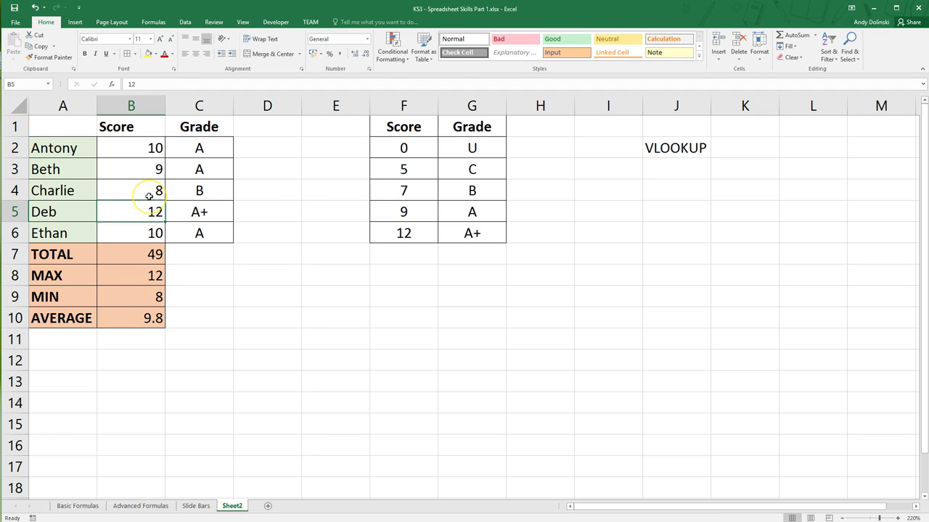
click(149, 195)
text(7)
key(Return)
click(151, 192)
key(Return)
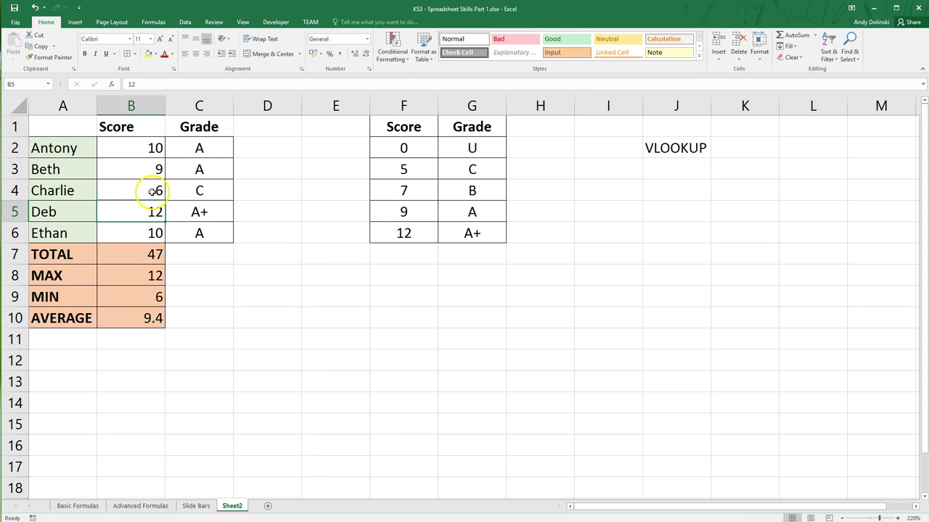